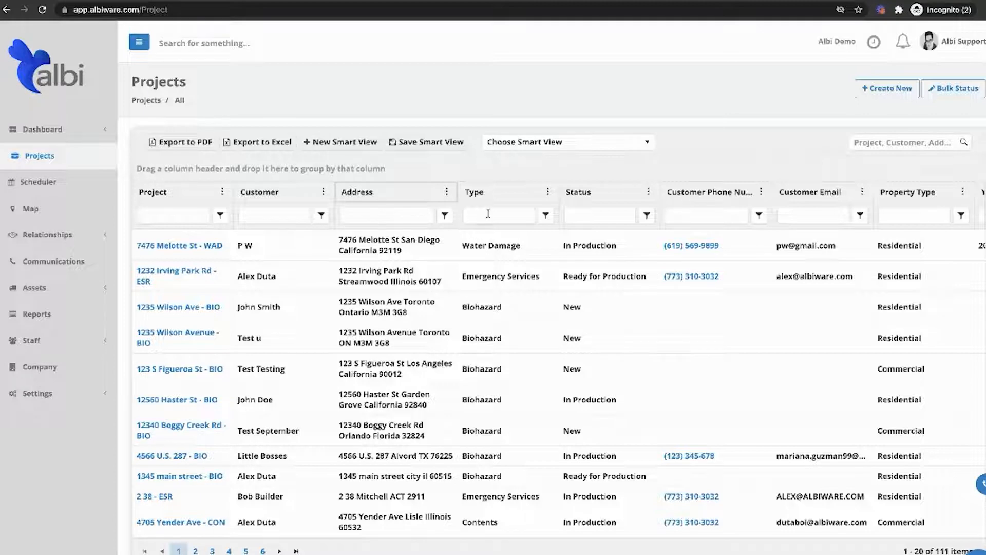
Filter the project list's Type column by Emergency Services.
type("emergency")
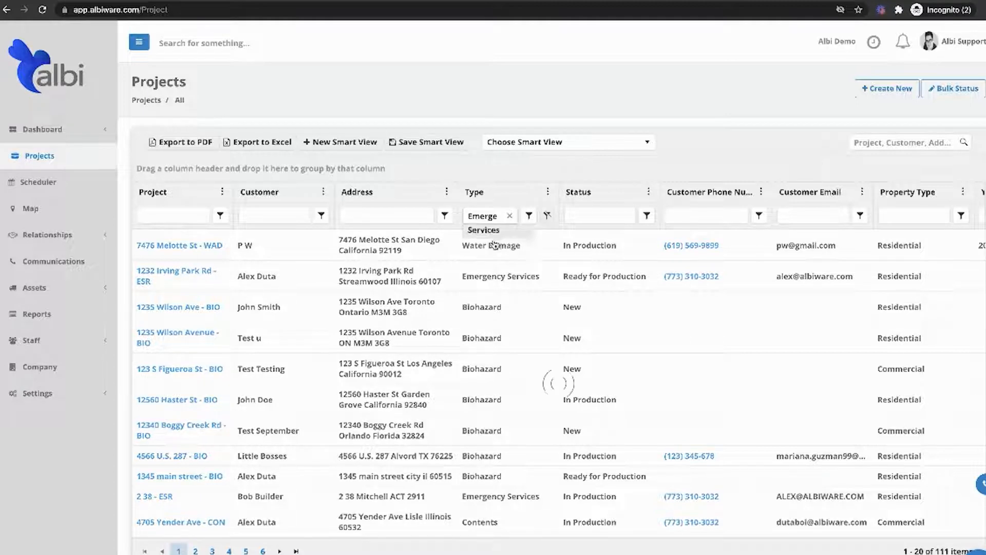
left_click(487, 237)
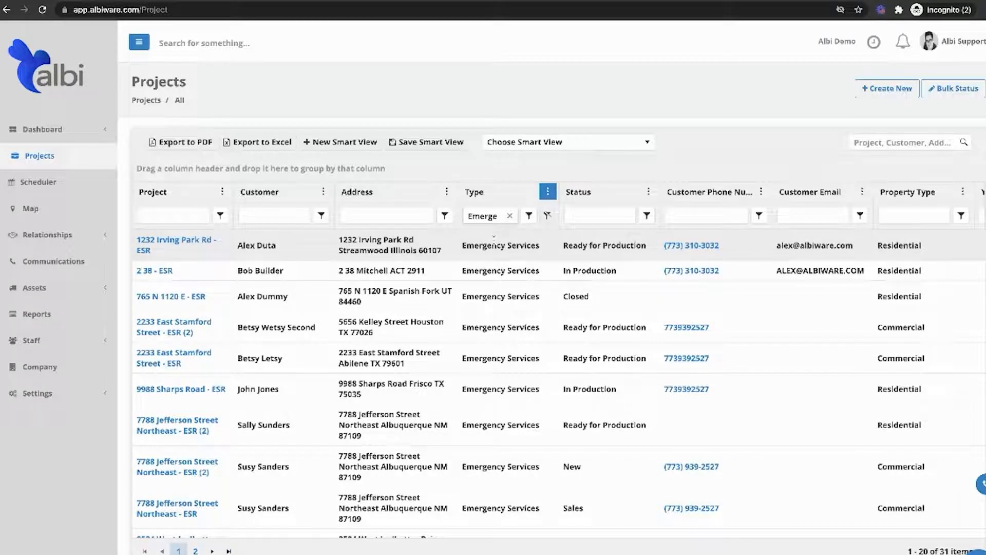
Filter the Status column by "new", and clear that status filter again.
left_click(589, 216)
type("new")
key("Return")
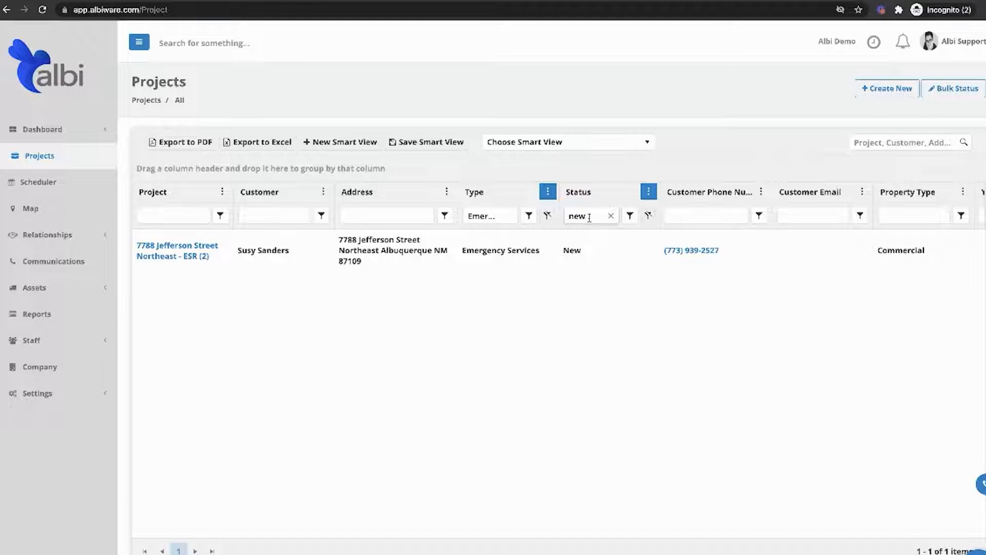
left_click(611, 216)
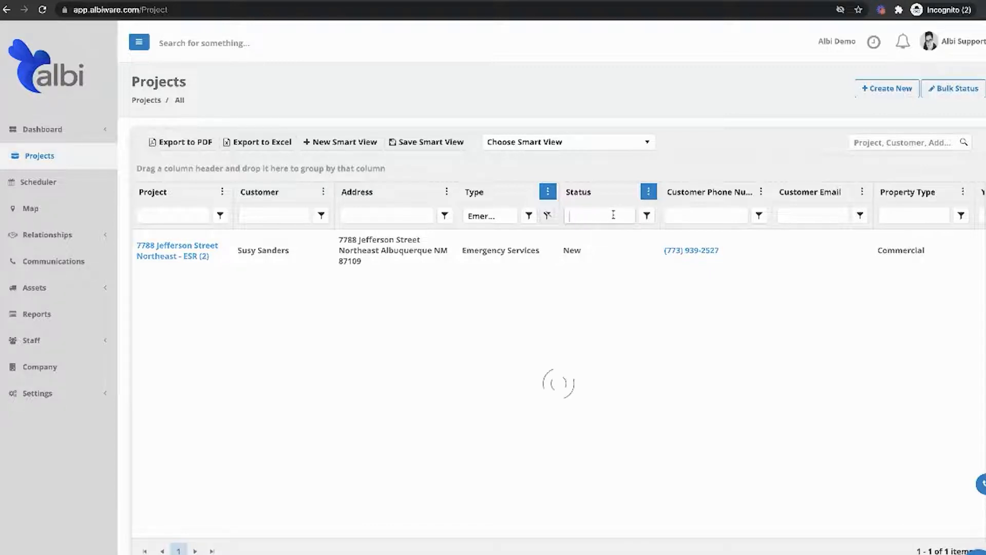
Adjust the visible columns, hiding Type, customer phone number and Property Type while keeping Status, Customer Email, Lost Cause, Actual $ and Gross Margin.
left_click(546, 194)
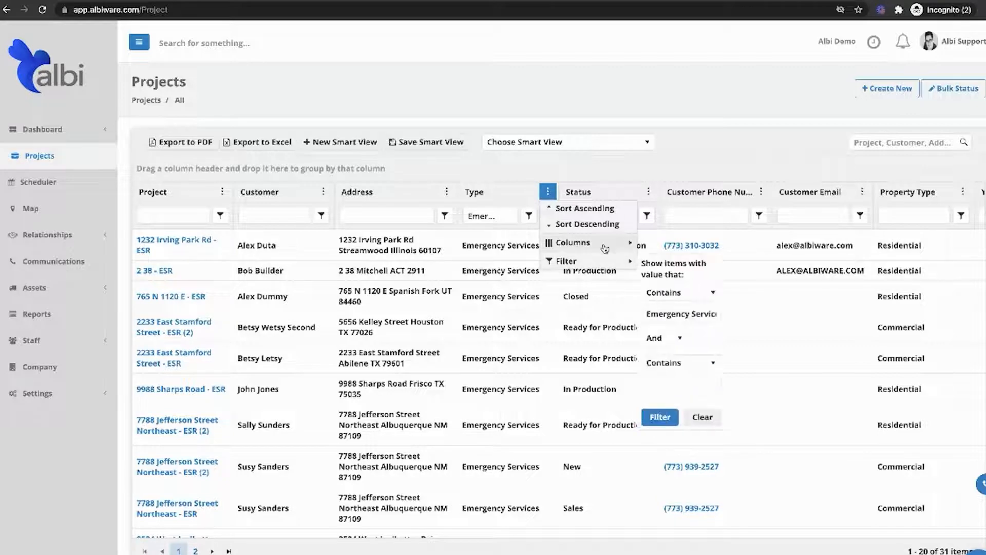
mouse_move(580, 242)
left_click(664, 191)
left_click(665, 222)
left_click(665, 253)
left_click(665, 269)
left_click(666, 285)
left_click(666, 300)
left_click(666, 332)
left_click(666, 363)
left_click(666, 379)
left_click(664, 410)
left_click(666, 426)
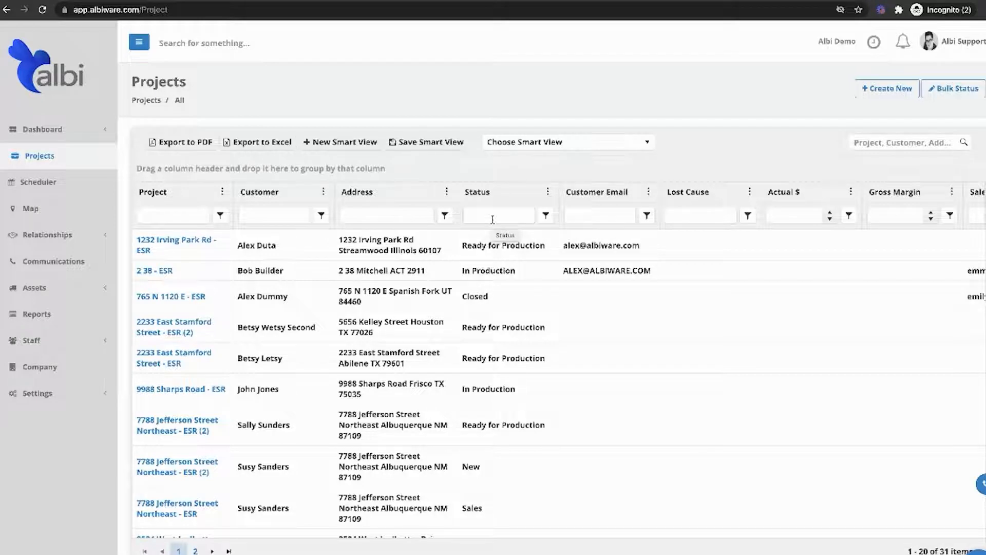
Filter the projects by the status "new".
left_click(482, 221)
type("new")
key("Return")
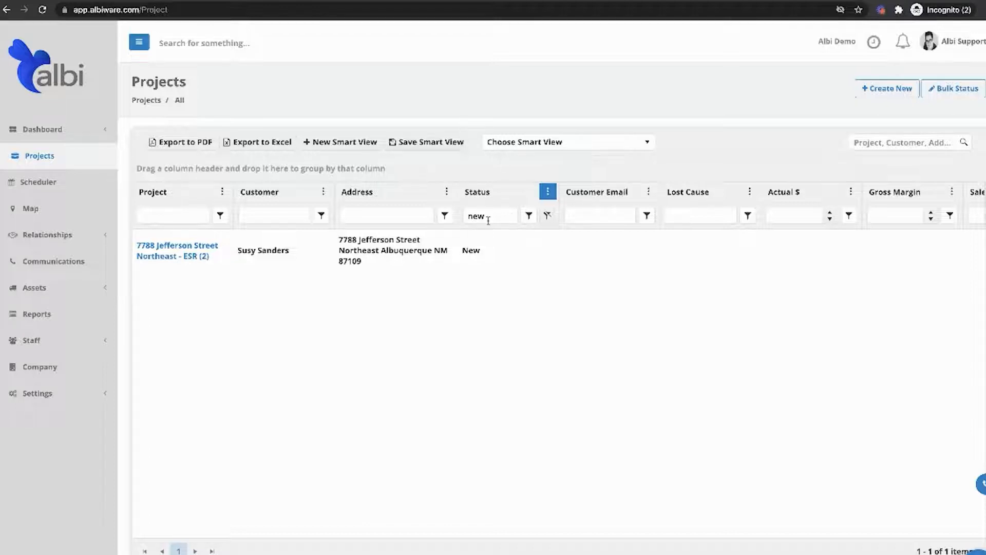
Replace the Status column's filter with "ready".
left_click(507, 218)
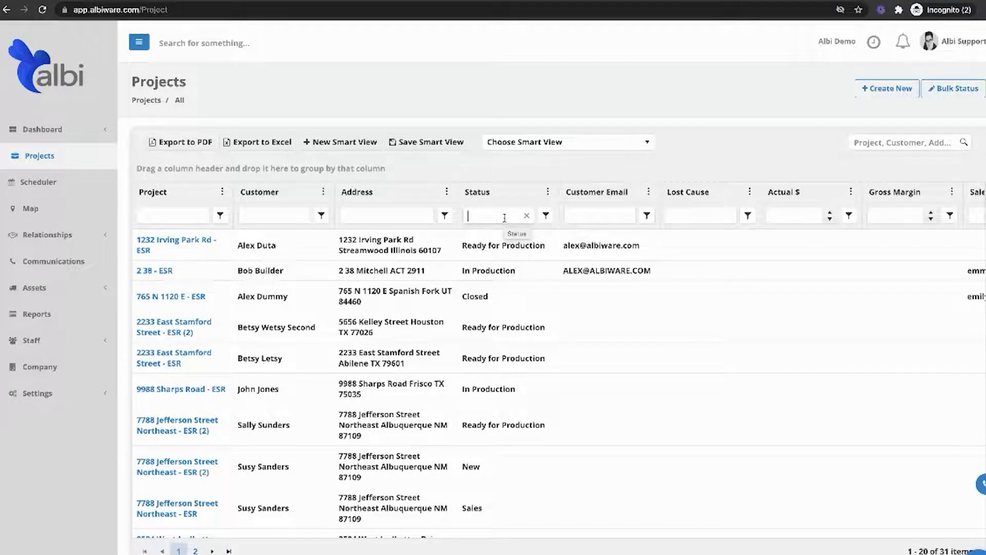
type("ready")
key("Return")
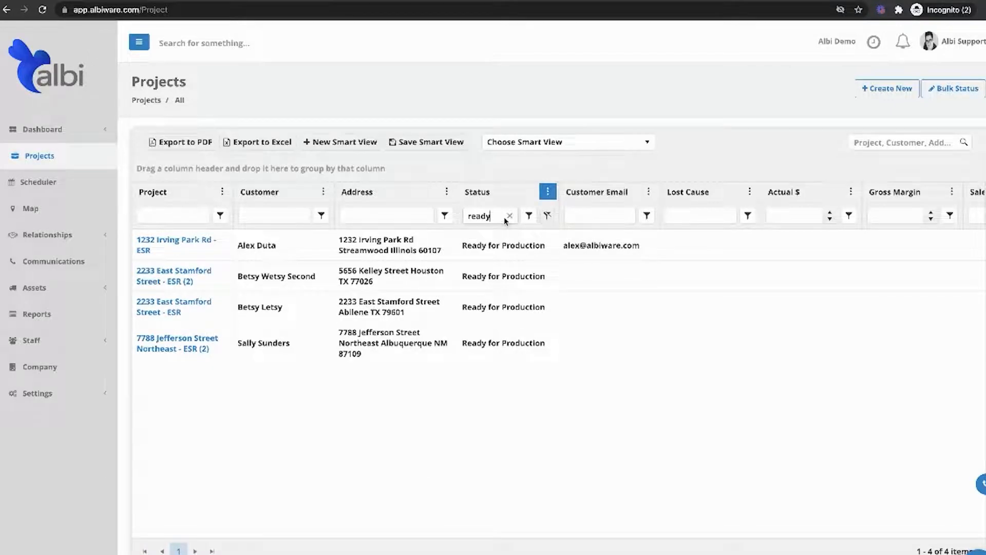
Start a new smart view named "Projects Ready For Production".
left_click(338, 142)
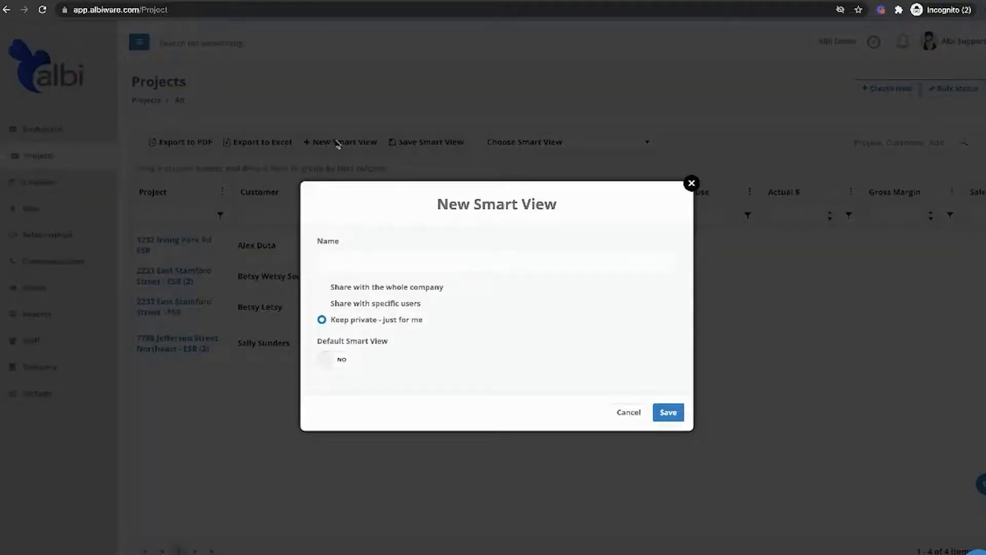
left_click(334, 264)
type("Pr")
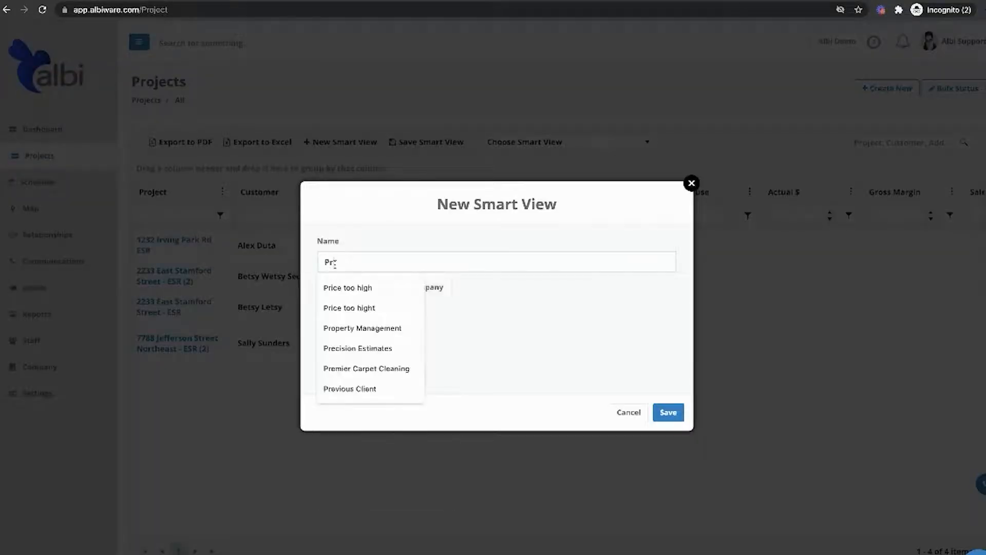
type("ojects Ready R")
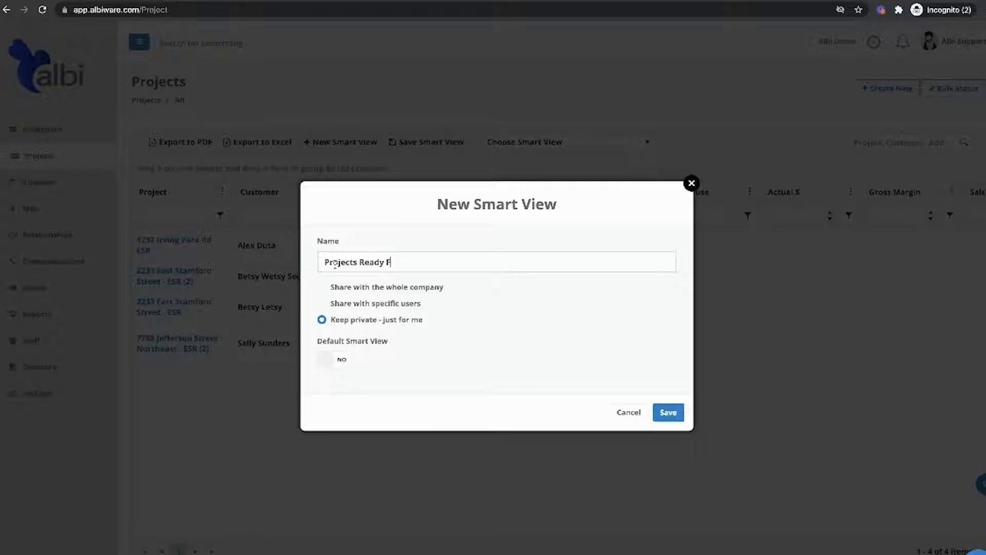
type("or Production")
Try the sharing options, keep the smart view private, and save it as the default view.
left_click(321, 303)
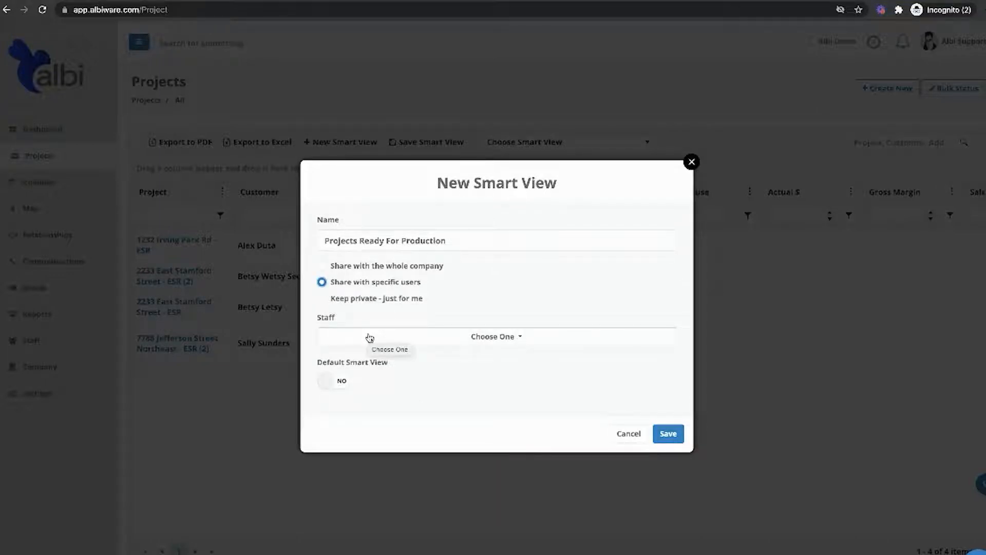
left_click(322, 265)
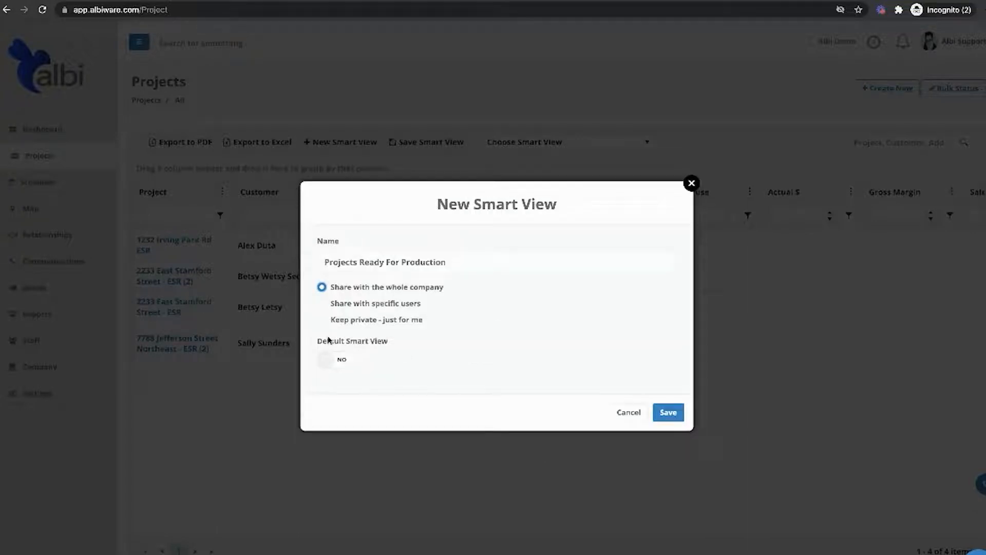
left_click(321, 320)
left_click(330, 364)
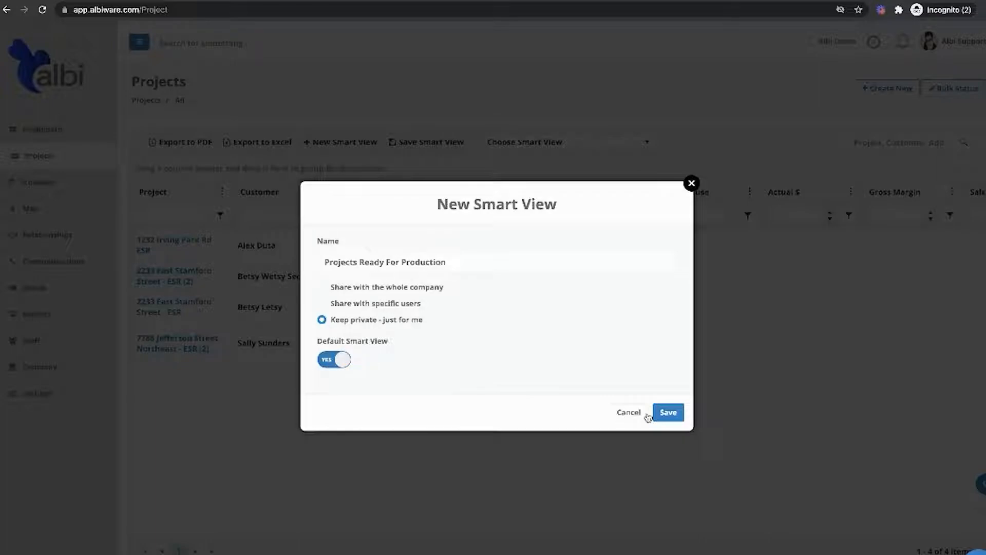
left_click(666, 412)
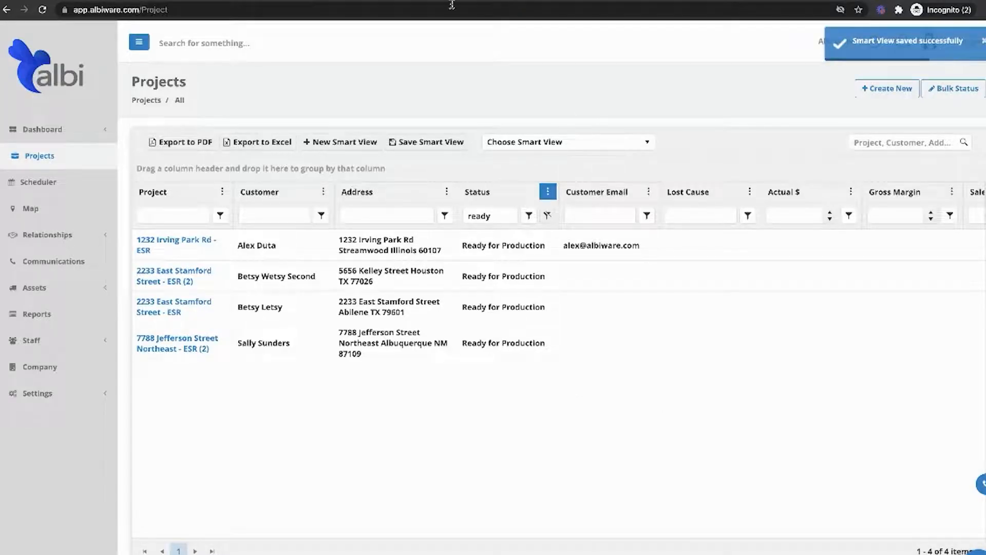
Reload the Projects page to check which smart view is applied by default and which views are available.
left_click(436, 10)
key("Return")
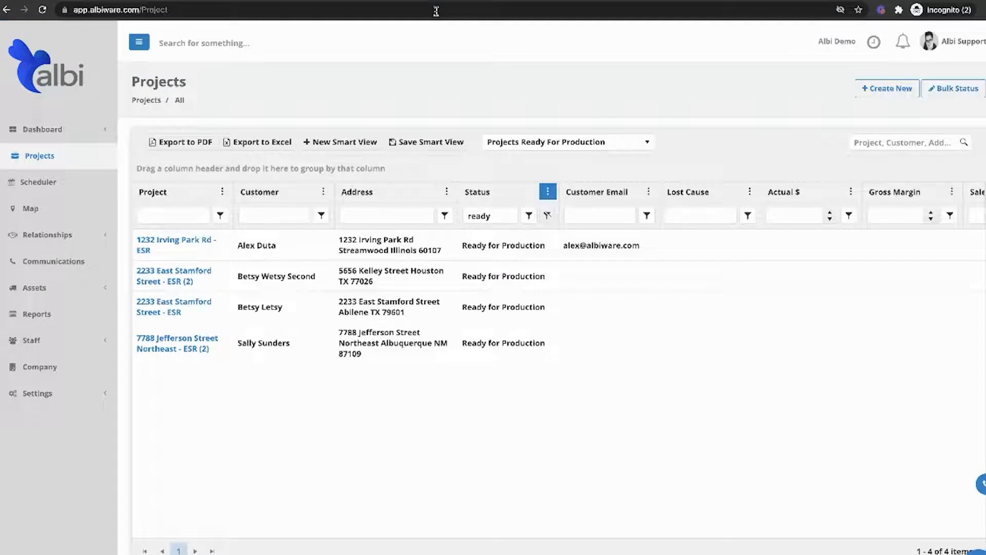
left_click(503, 142)
left_click(503, 142)
left_click(346, 143)
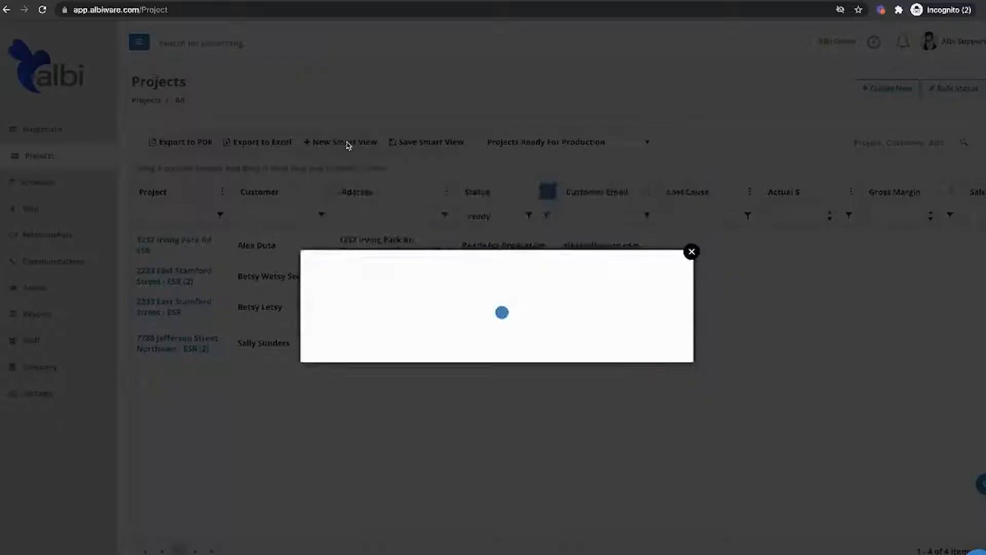
left_click(693, 185)
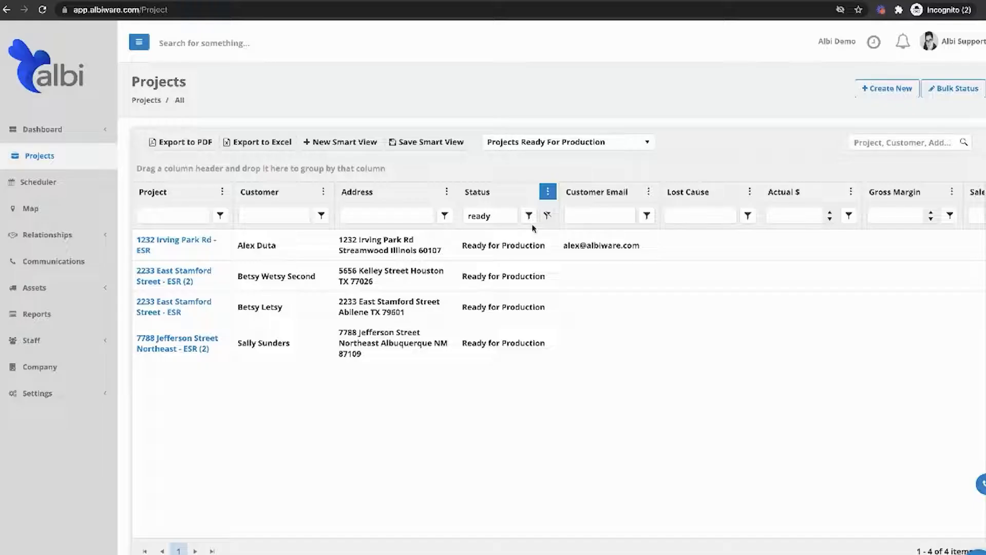
Clear the Status filter and filter the Address column by "illinois".
left_click(510, 216)
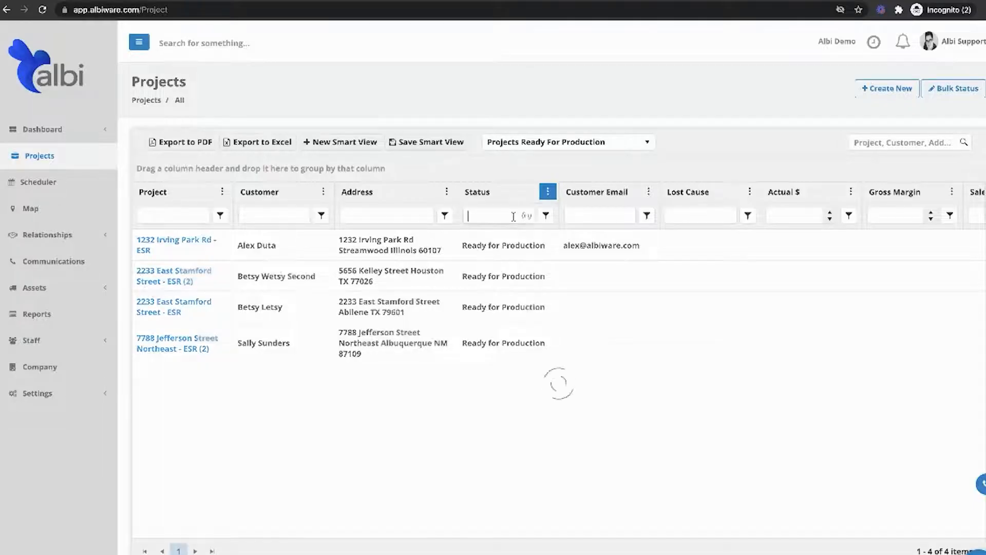
left_click(405, 216)
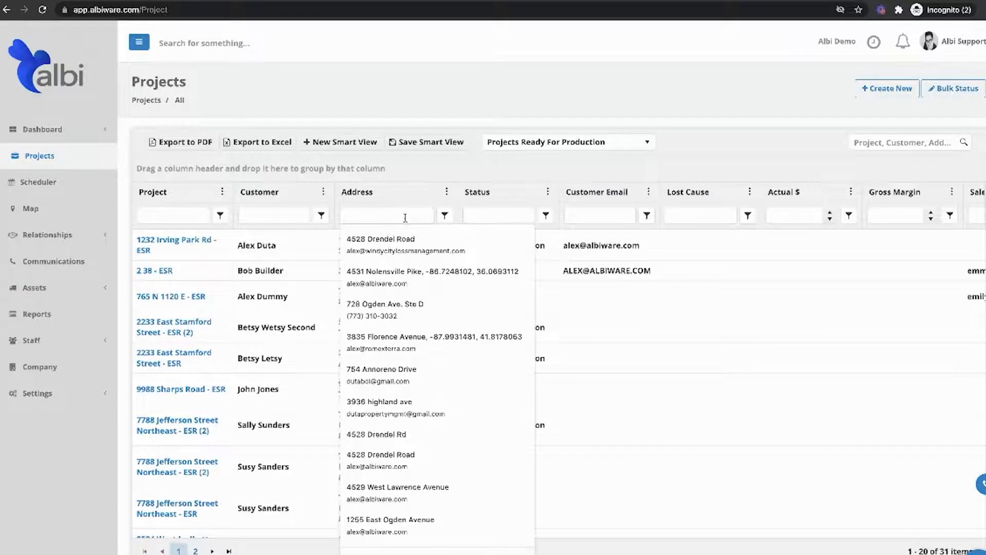
type("illinois")
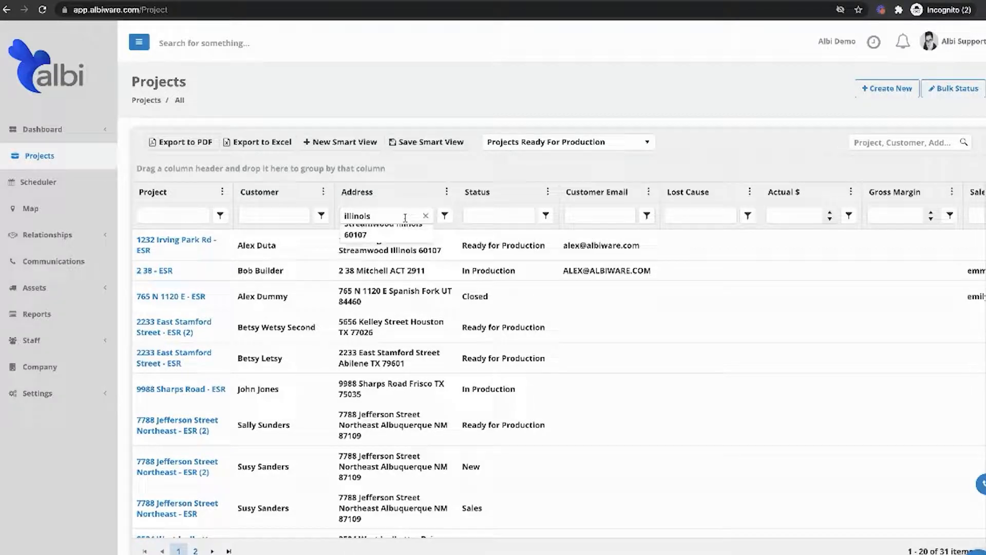
key("Return")
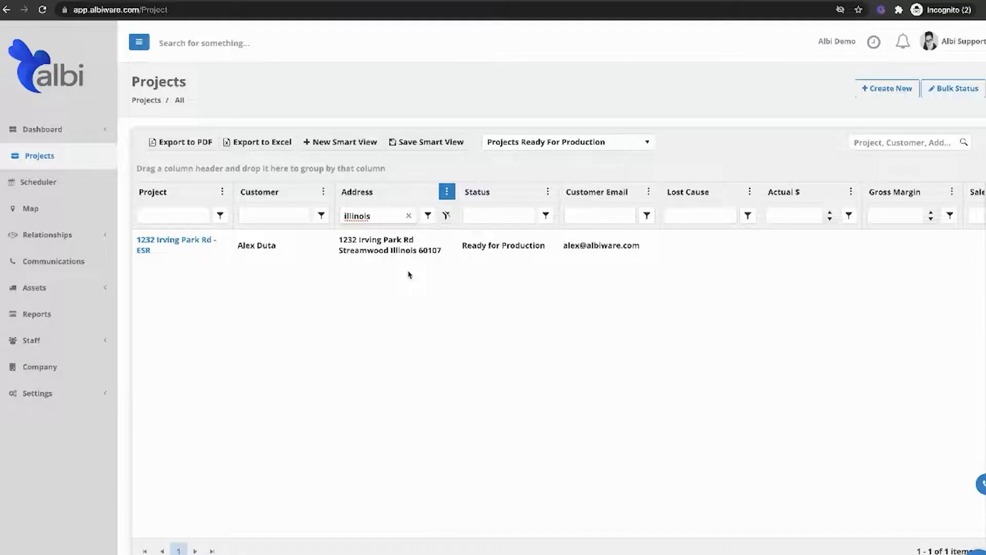
Save the filtered list as a new private smart view named "Project in Illinois".
left_click(353, 149)
left_click(393, 255)
type("Projec")
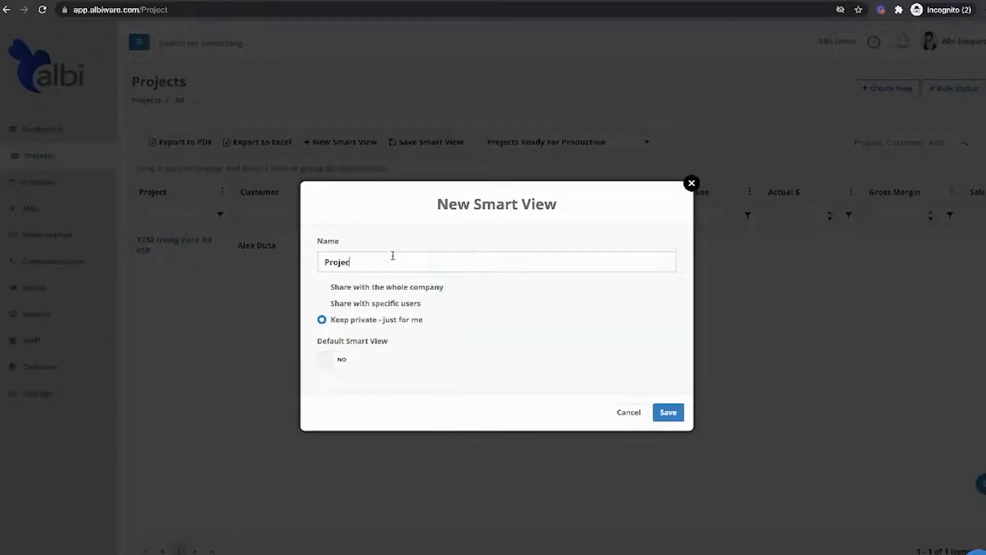
type("t in I")
left_click(679, 412)
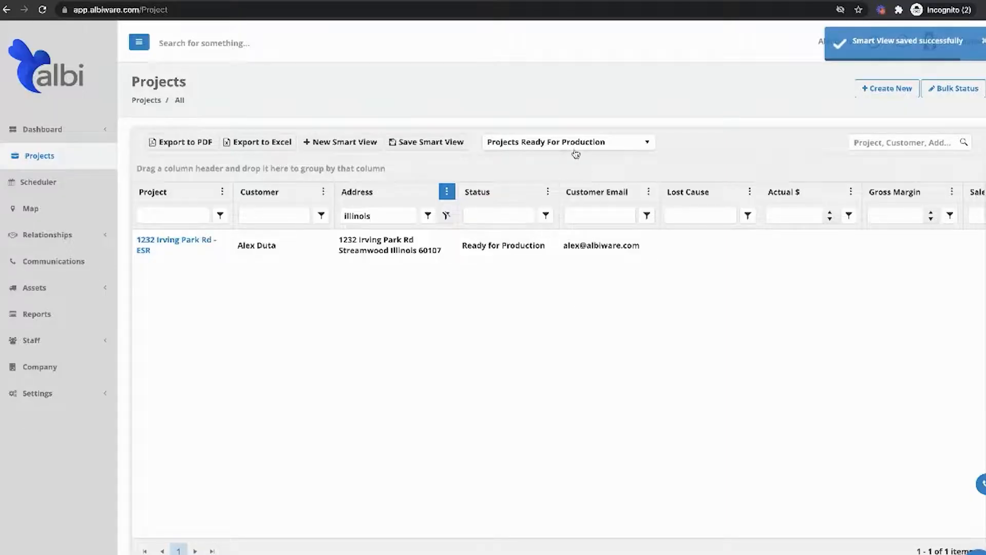
Apply the "Project in Illinois" smart view and clear its Address filter.
left_click(575, 150)
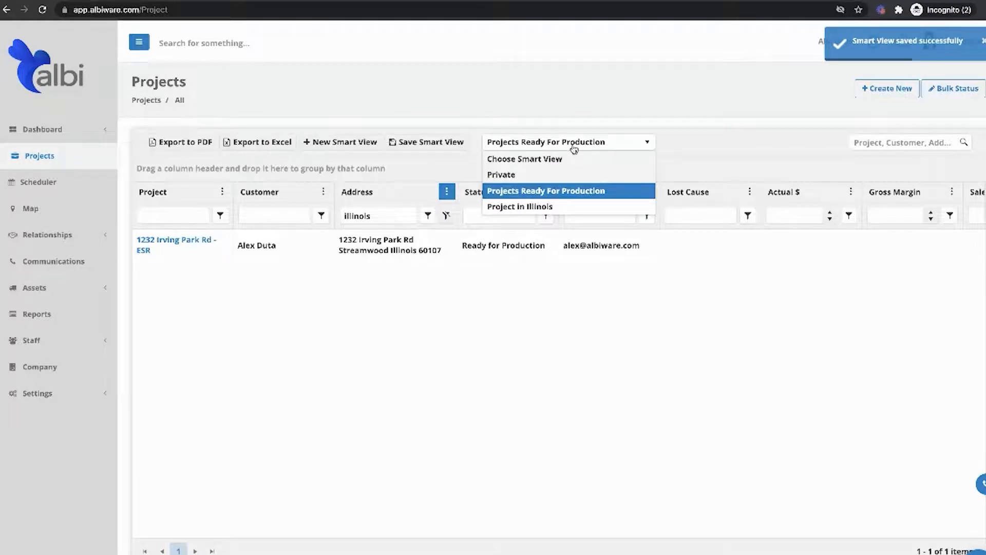
left_click(534, 206)
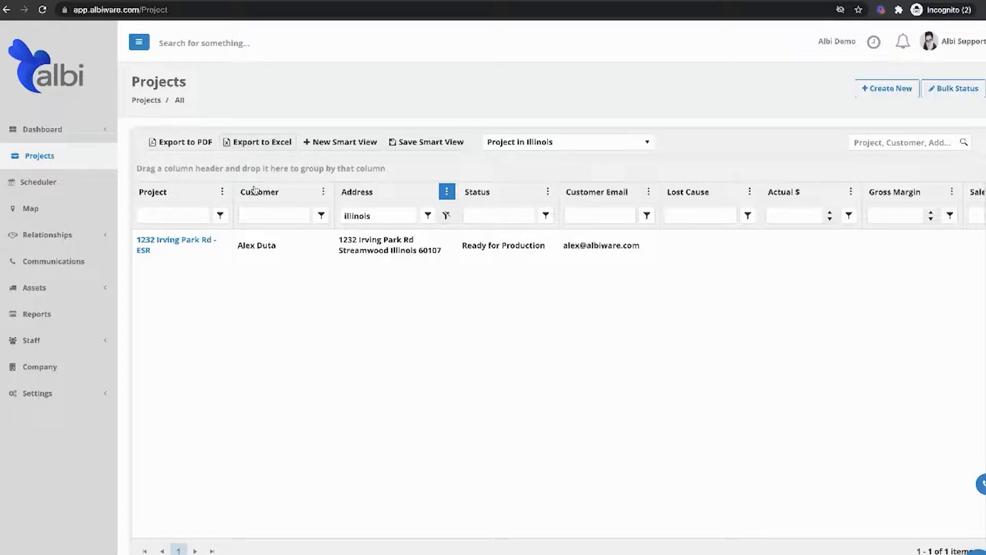
left_click(409, 215)
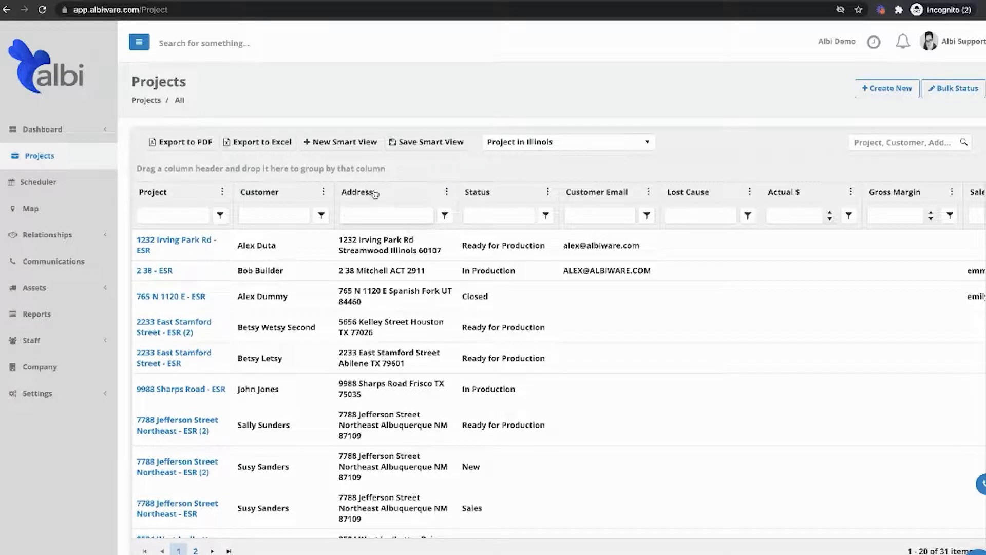
Group the projects by Address and then by Status, removing each grouping again.
left_click_drag(385, 199, 328, 173)
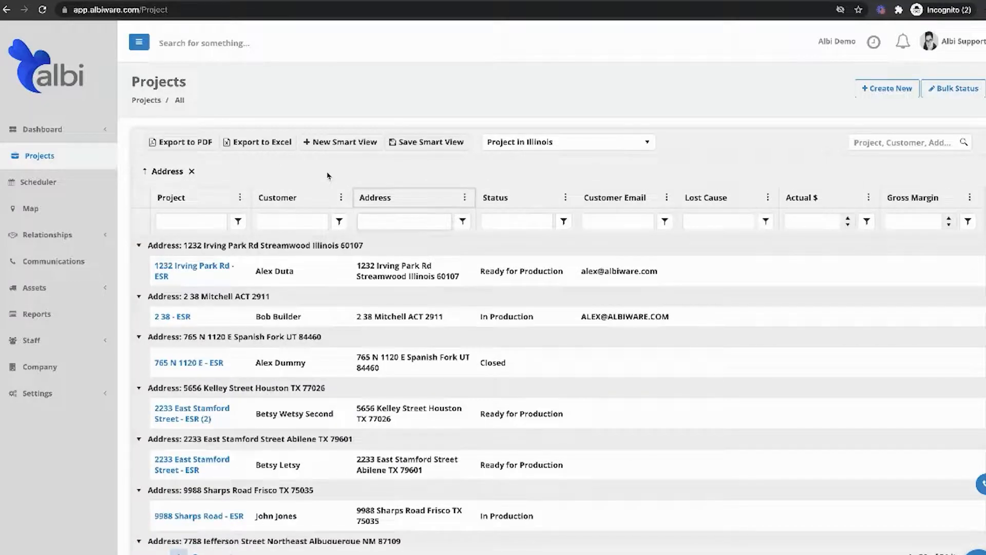
left_click(192, 171)
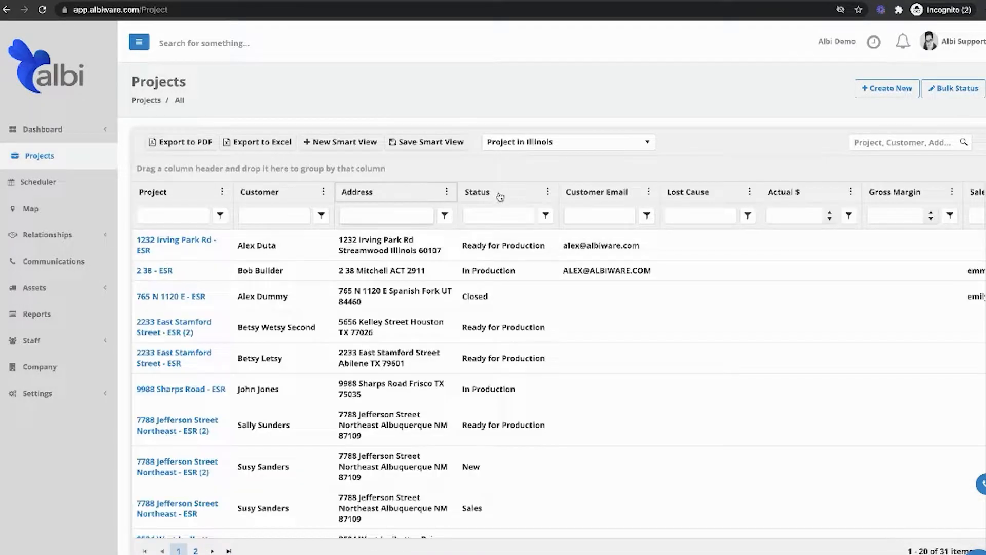
left_click_drag(493, 194, 393, 168)
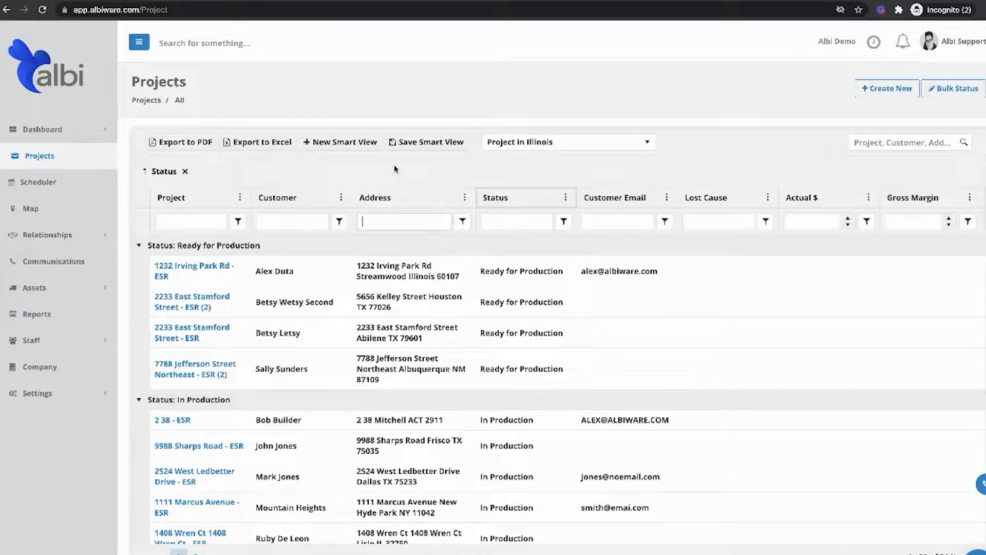
left_click(185, 171)
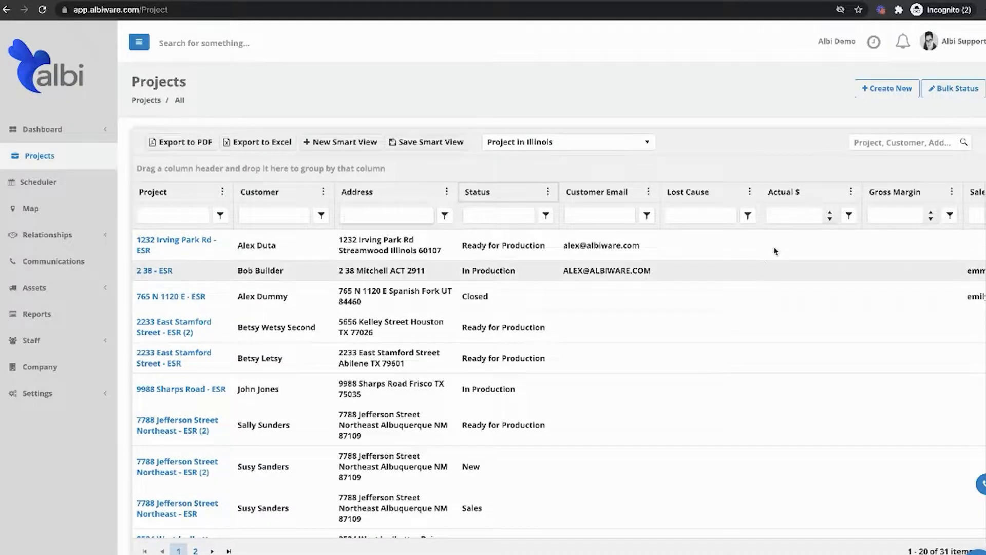
Sort the projects in descending order by Actual $ and by Gross Margin.
left_click(798, 199)
left_click(799, 199)
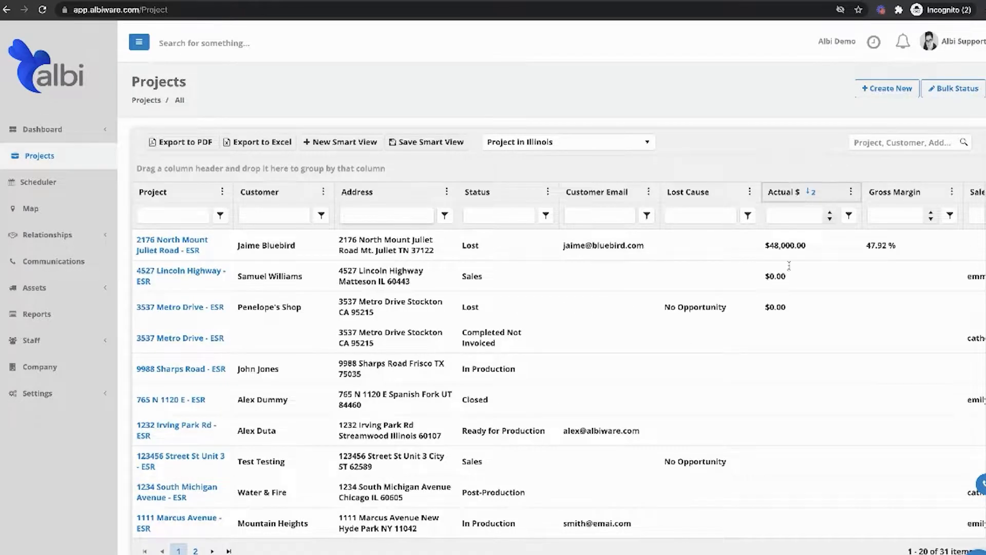
scroll(787, 284, "right", 5)
left_click(789, 193)
left_click(789, 193)
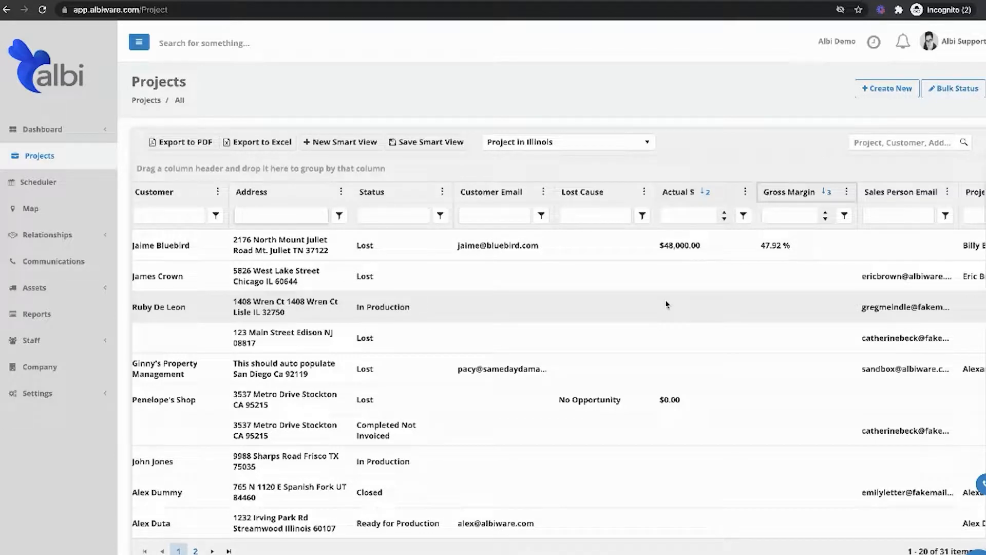
Export the sorted project list to Excel and to PDF.
left_click(242, 149)
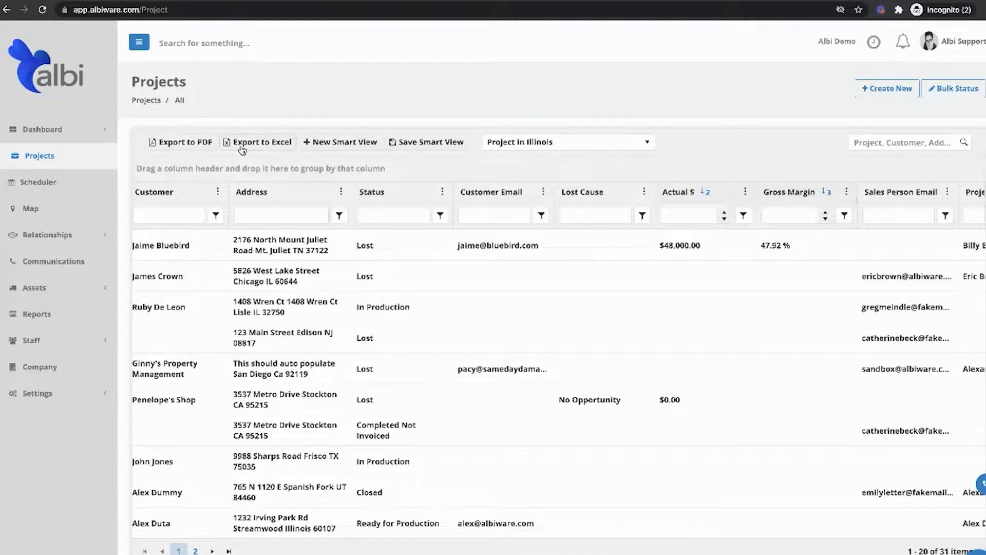
left_click(192, 147)
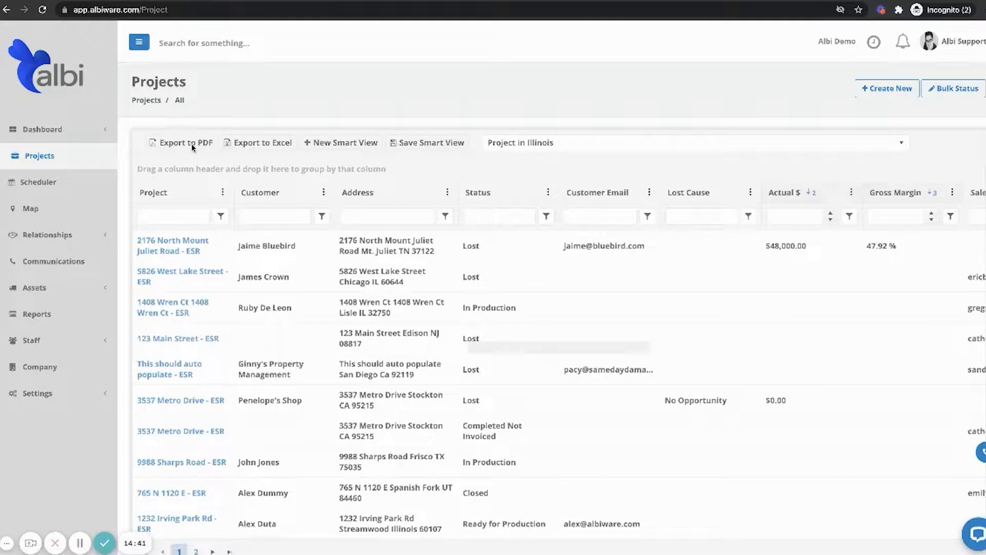